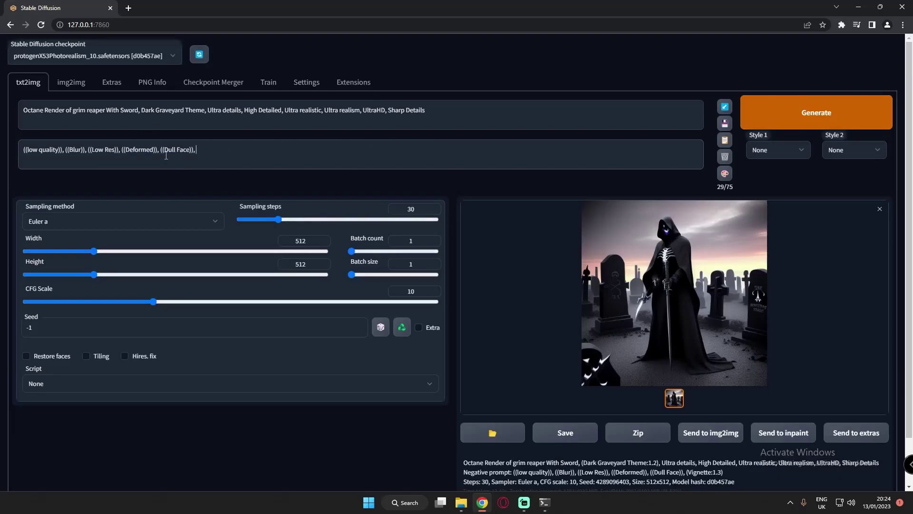
left_click_drag(159, 152, 162, 153)
left_click_drag(189, 154, 194, 154)
left_click(285, 142)
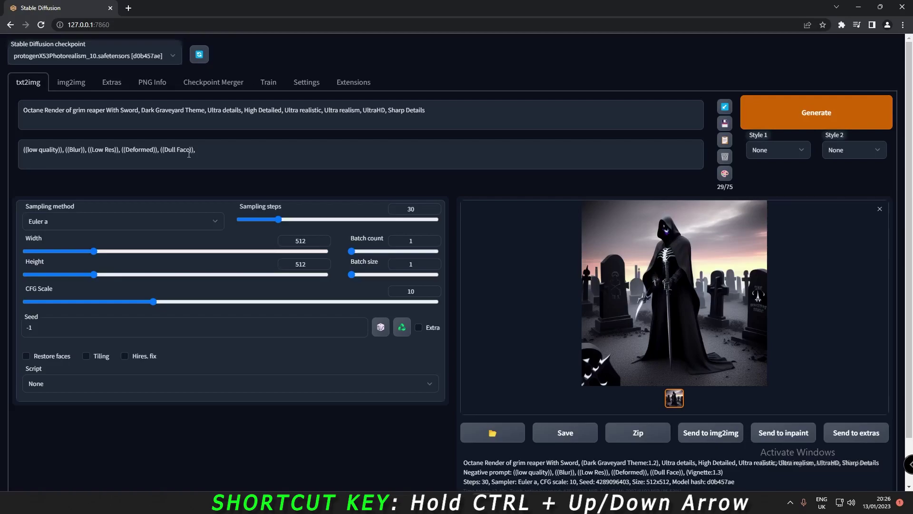
- Emphasize the phrase "Dark Graveyard Theme" in the prompt with a weight of 1.3
left_click_drag(142, 113, 205, 116)
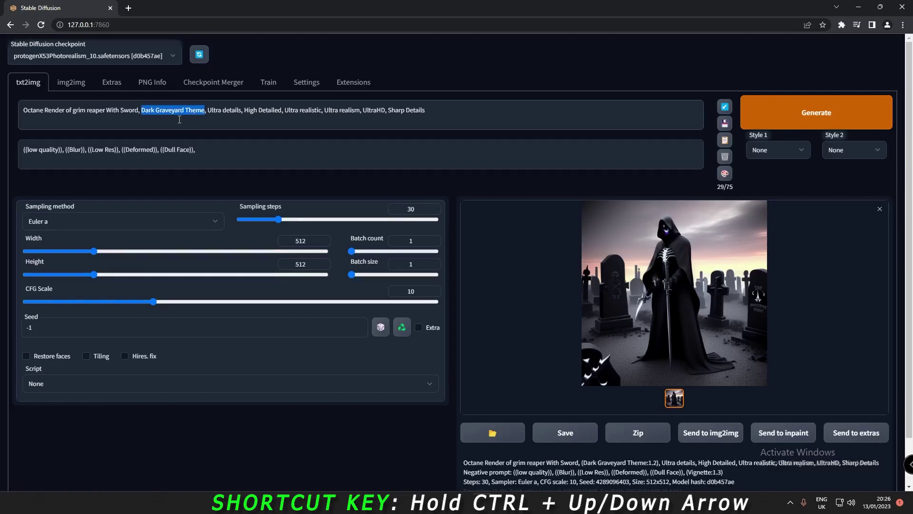
key("ctrl+Up")
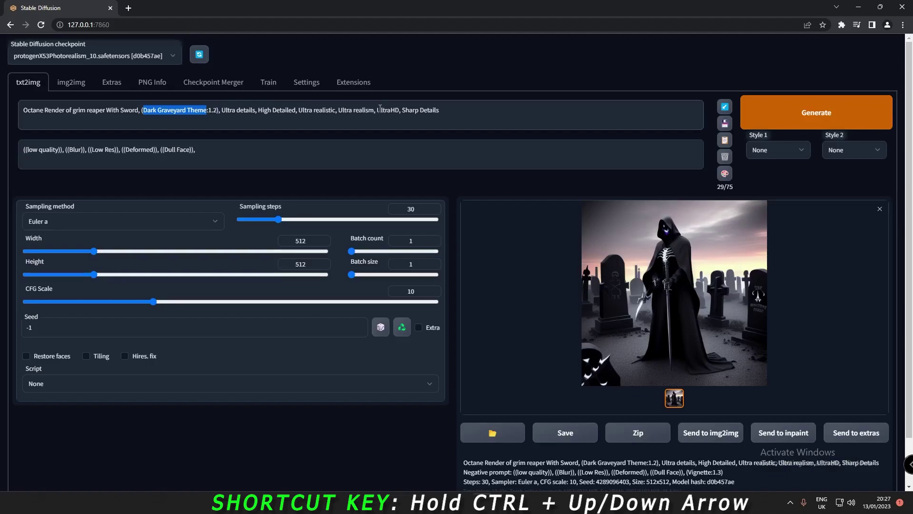
key("ctrl+Down")
key("ctrl+Down")
key("ctrl+Up")
key("ctrl+Up")
key("ctrl+Up")
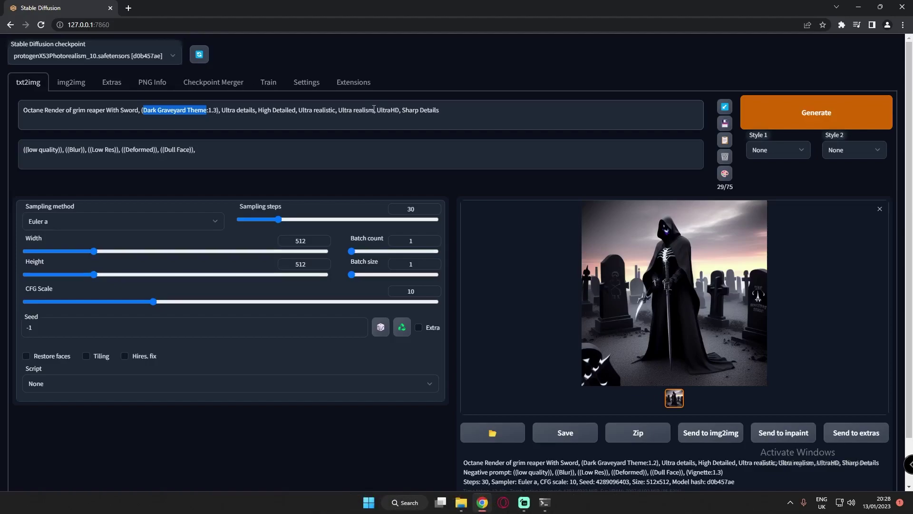
left_click(207, 137)
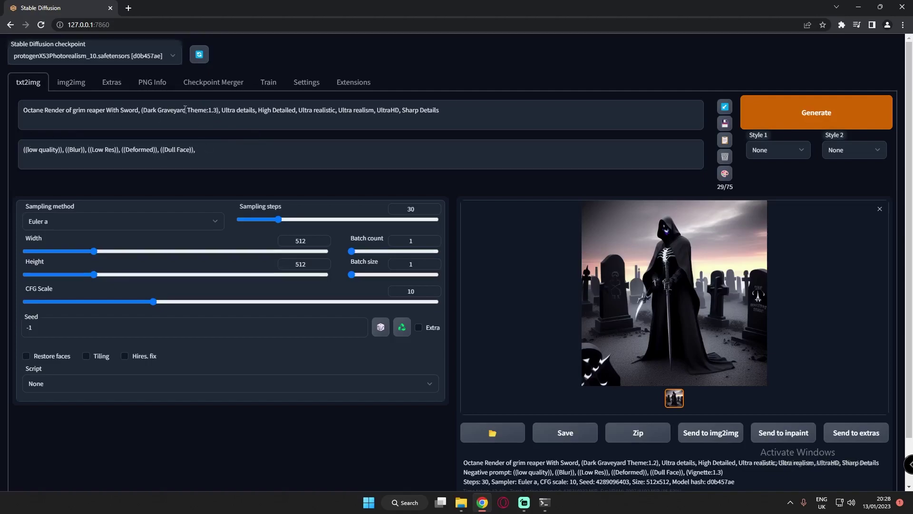
- Generate an image, lower the "Dark Graveyard Theme" weight to 1.2, and generate again
left_click(218, 114)
key("ctrl+Return")
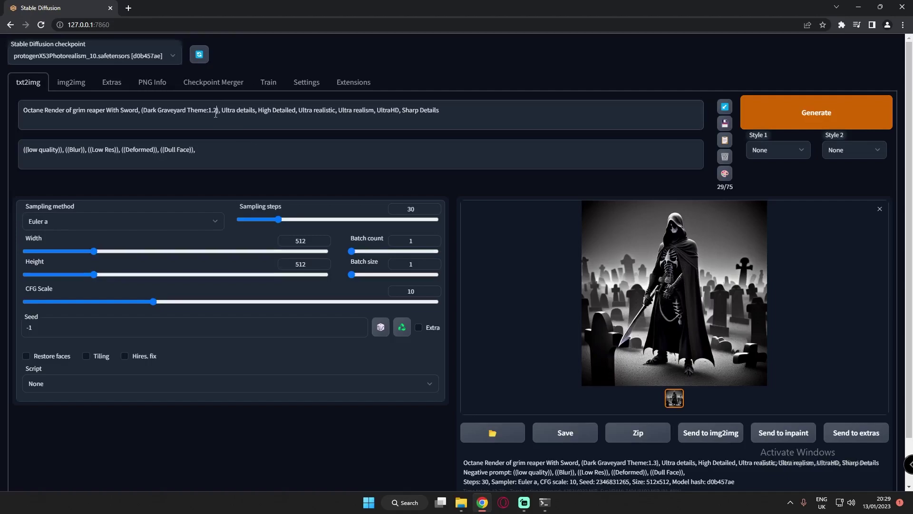
left_click(800, 116)
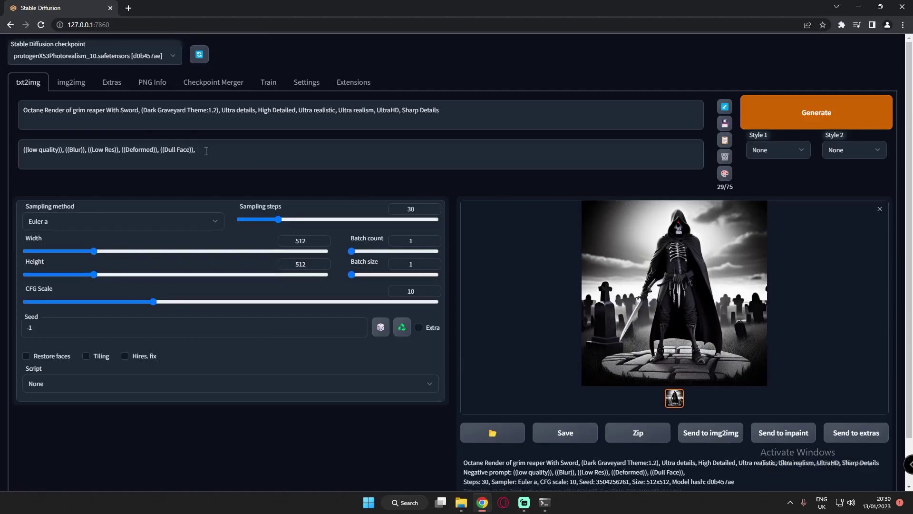
- Add "vignette" with a weight of 1.2 at the end of the negative prompt and generate a new image
type("ignette")
left_click_drag(198, 153, 219, 153)
key("ctrl+Up")
left_click(271, 150)
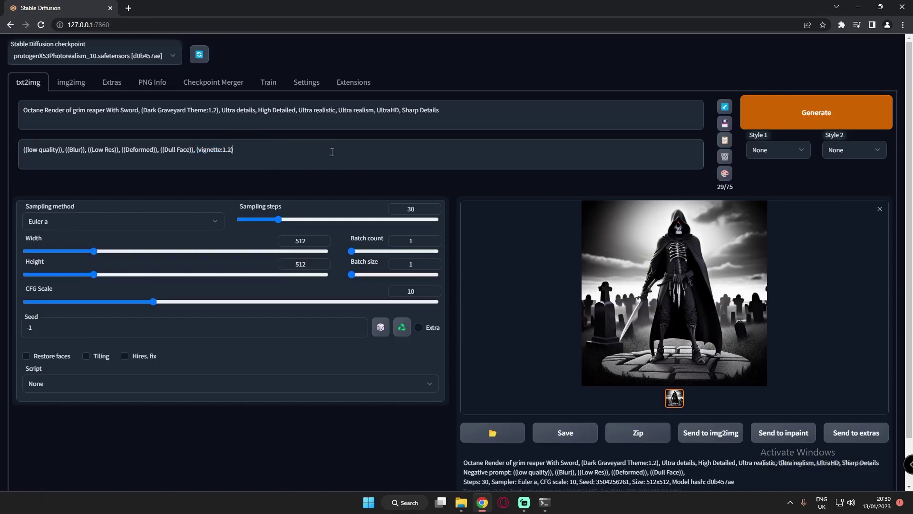
left_click(818, 122)
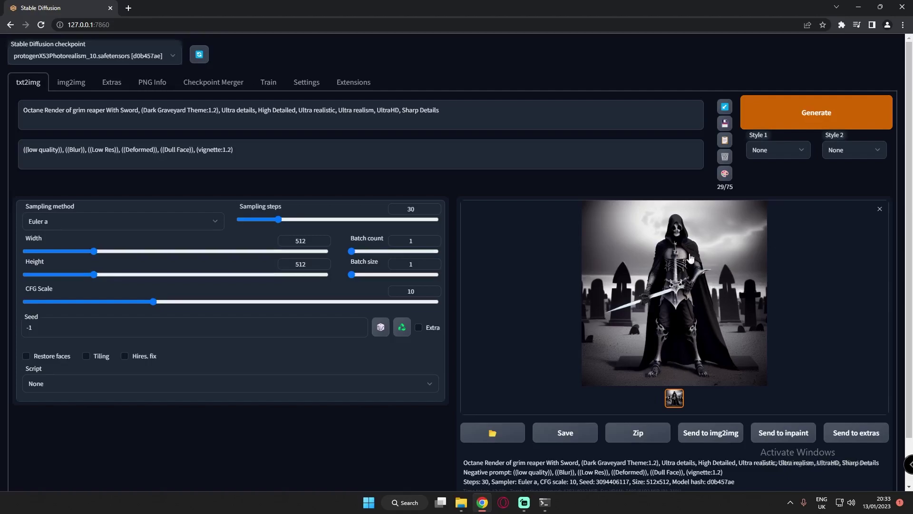
- Send the generated grim reaper image to img2img, and view and close the earlier img2img result
left_click(707, 434)
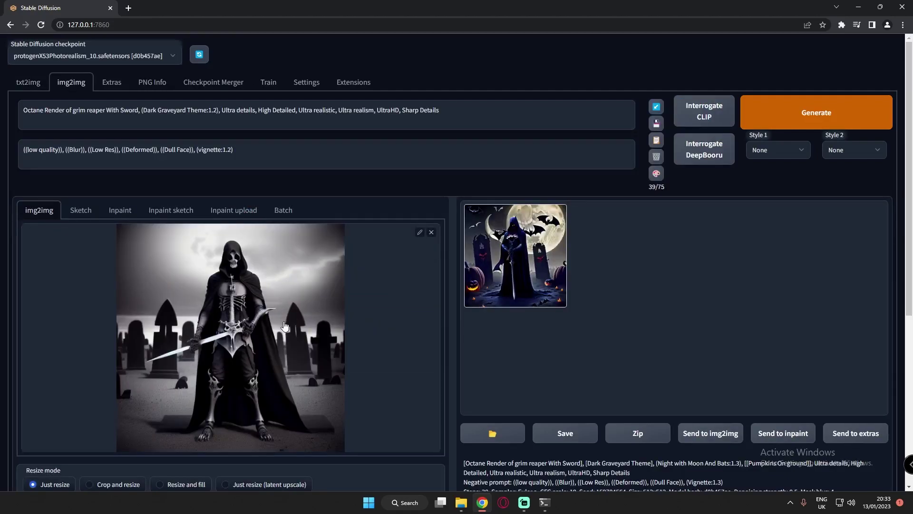
left_click(515, 286)
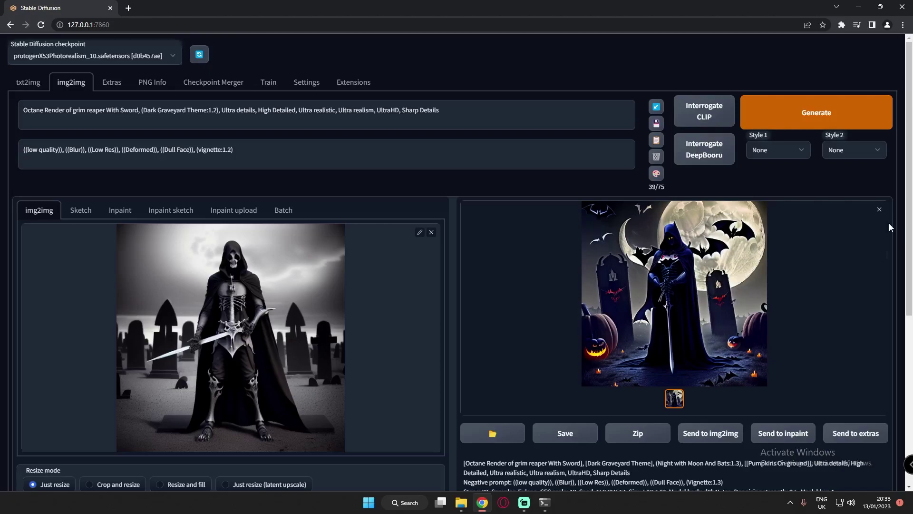
left_click(879, 209)
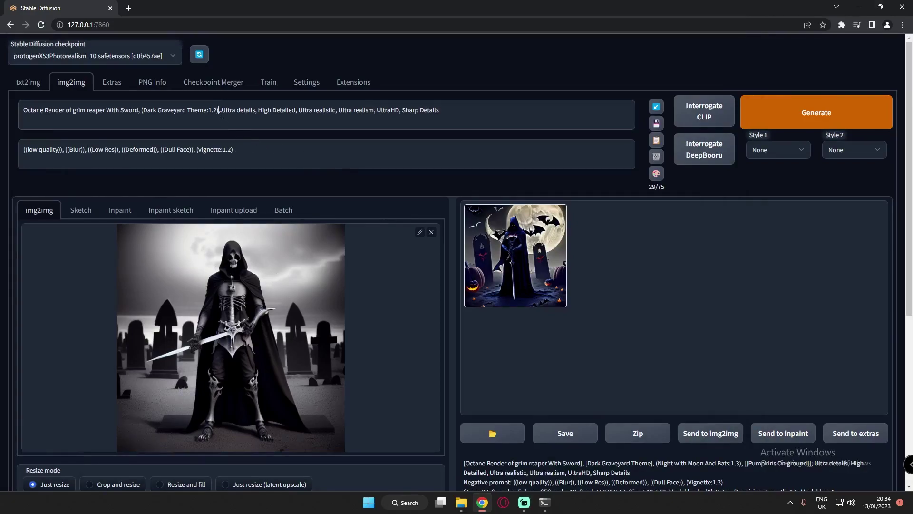
- Remove the weight and parentheses around "Dark Graveyard Theme" in the img2img prompt
key("BackSpace")
key("BackSpace")
key("BackSpace")
key("BackSpace")
key("BackSpace")
left_click(145, 111)
key("BackSpace")
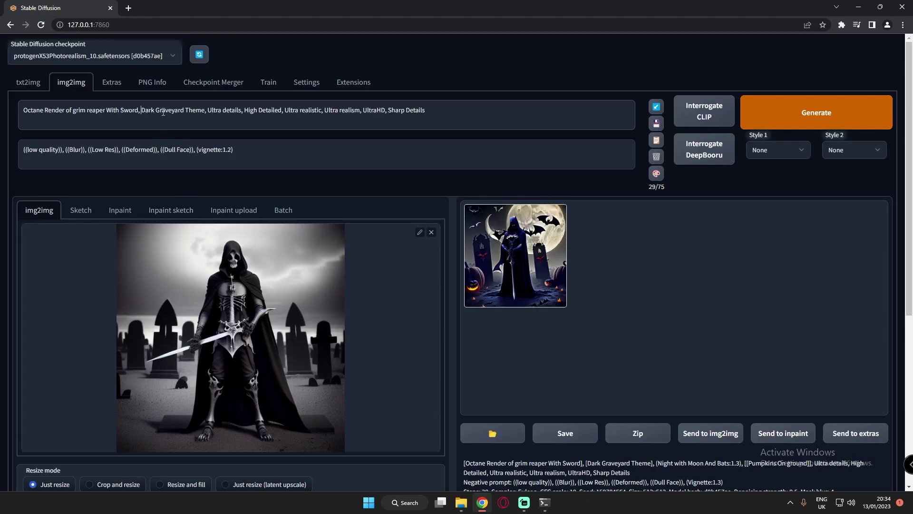
- Enclose "Dark Graveyard Theme" and "Octane Render of grim reaper With Sword" each in square brackets in the prompt
type("[")
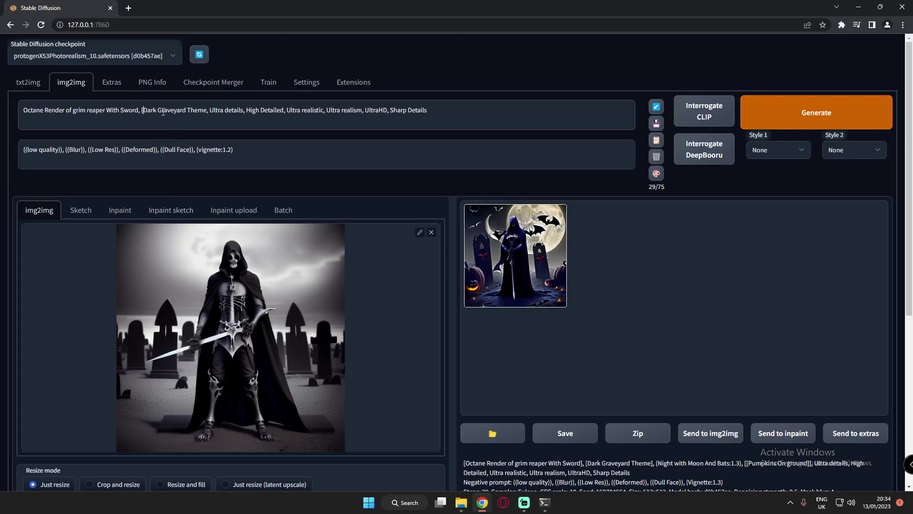
left_click(208, 112)
key("BackSpace")
type("],")
left_click(21, 110)
type("[")
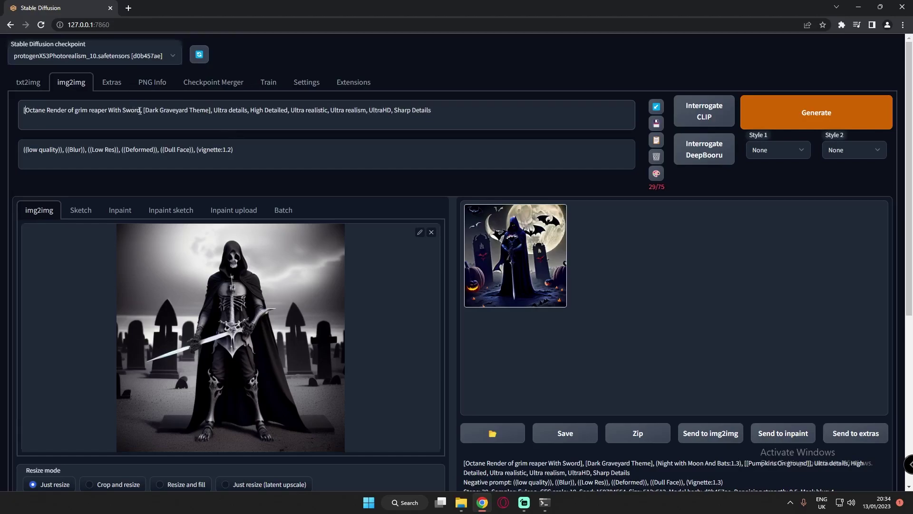
left_click(141, 110)
type(",")
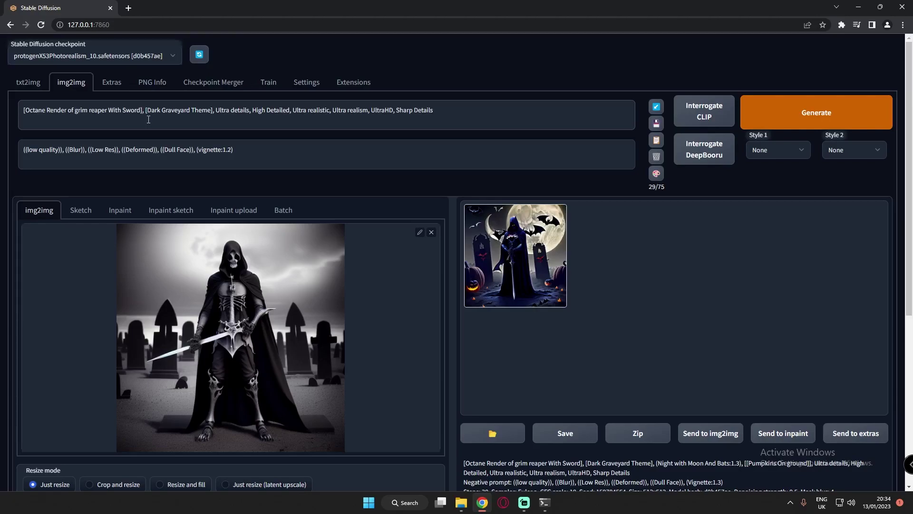
- Insert "Night Sky with Moon And Bats," after the bracketed graveyard phrase and give that phrase a weight of 1.2
left_click(215, 111)
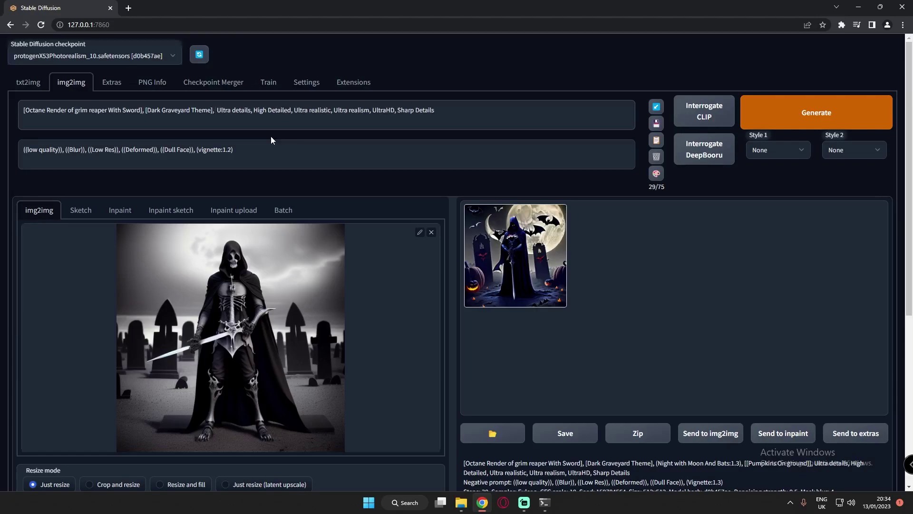
type("Night Sky with Moon And Bats")
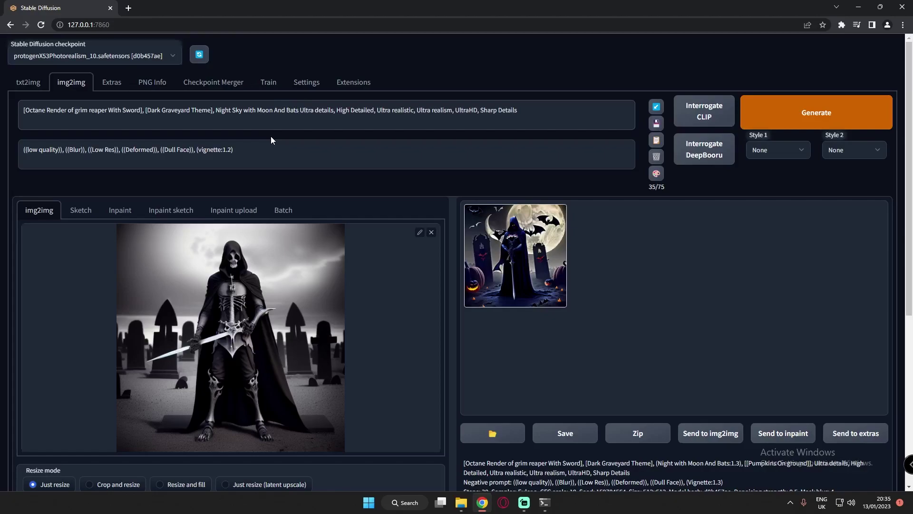
type(",")
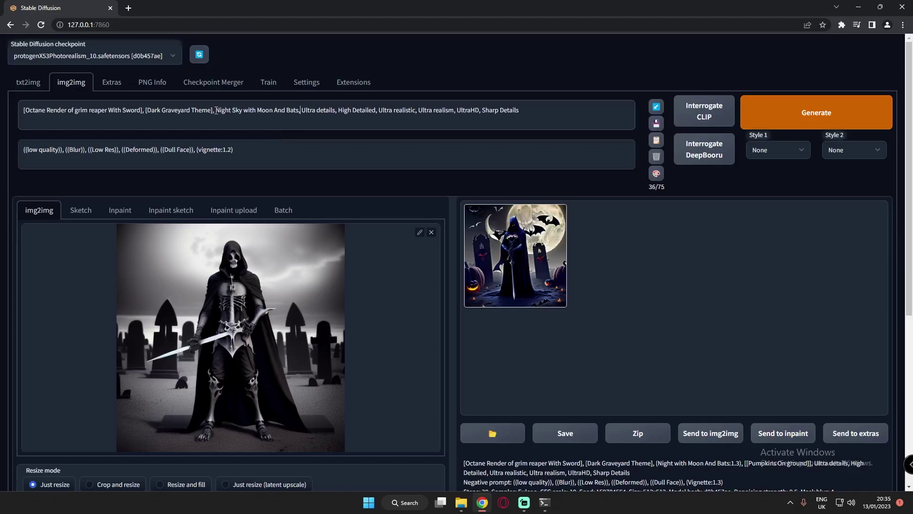
left_click_drag(216, 110, 298, 111)
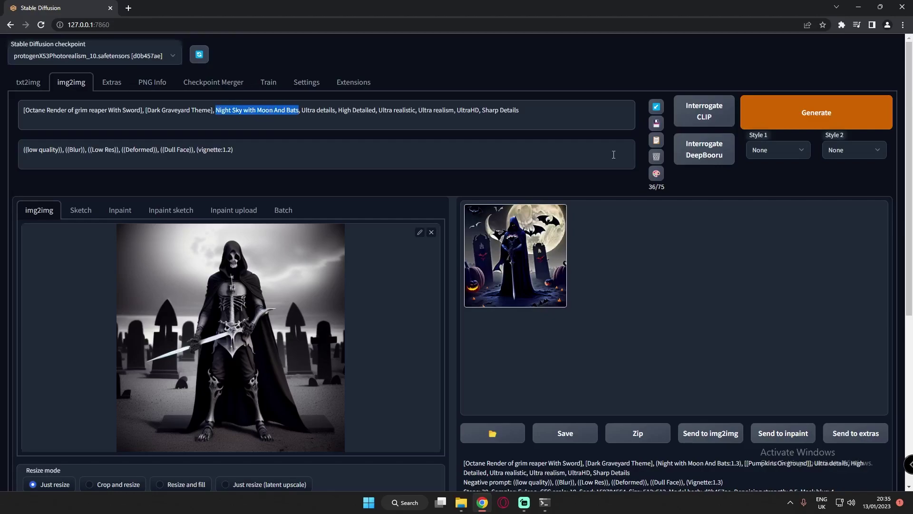
key("ctrl+Up")
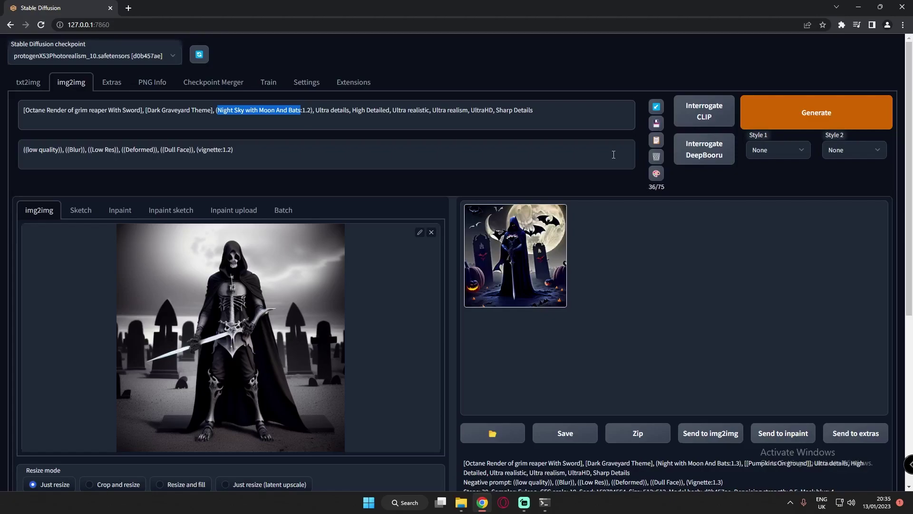
- Set the denoising strength to 0.6 and generate the img2img image
scroll(614, 154, "down", 5)
left_click(235, 381)
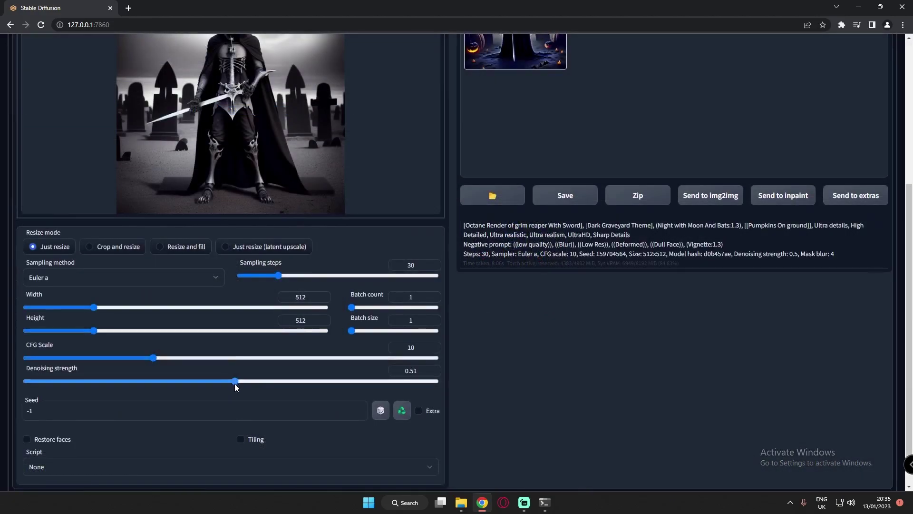
left_click_drag(243, 385, 272, 385)
scroll(582, 330, "up", 5)
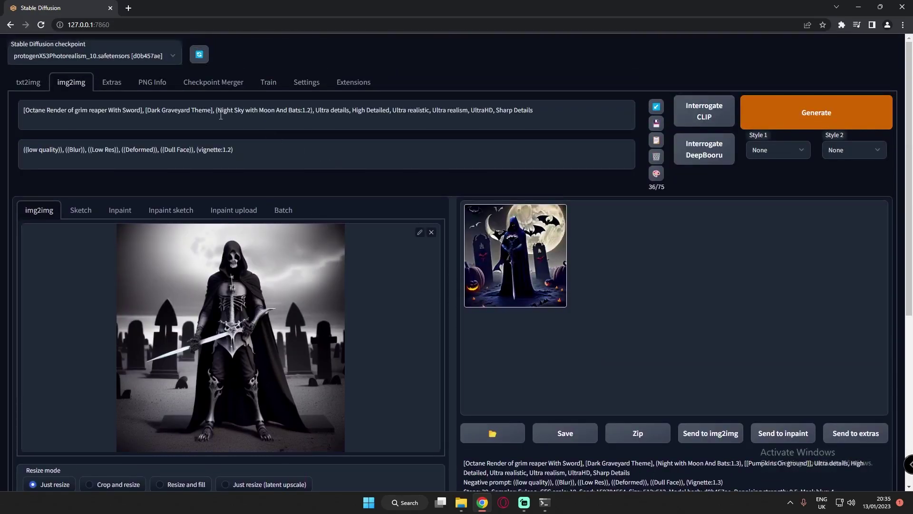
left_click(789, 112)
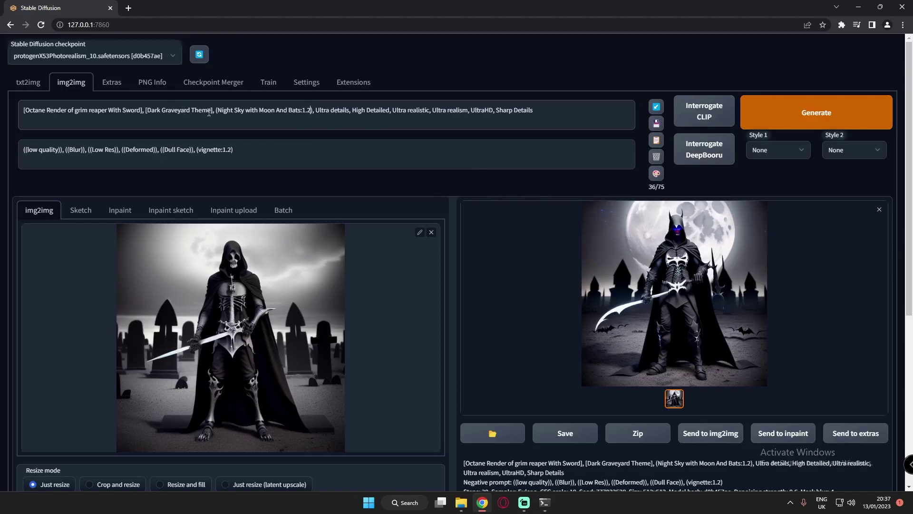
- Remove the square brackets around "Dark Graveyard Theme" and generate the image again
key("BackSpace")
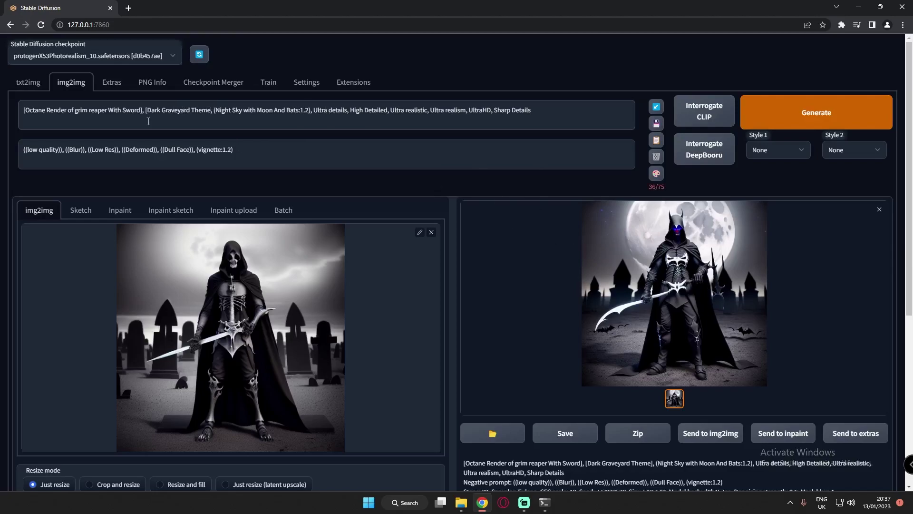
key("BackSpace")
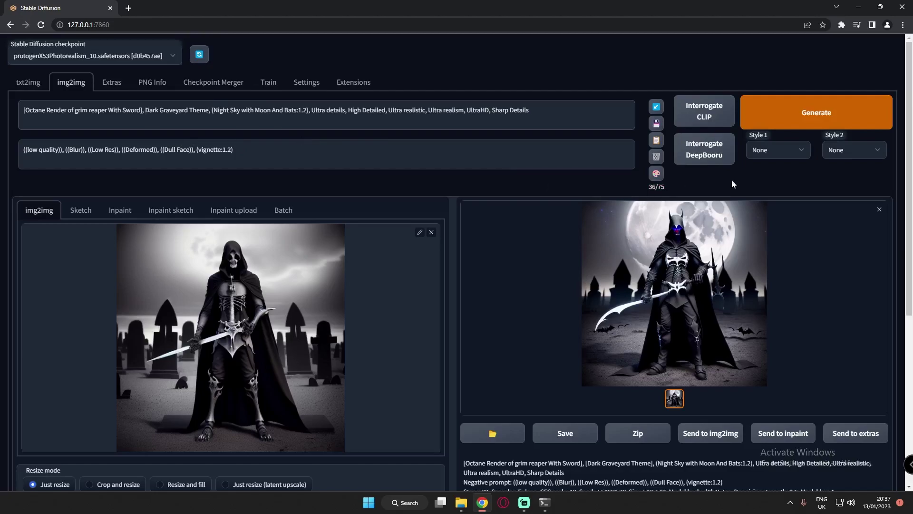
left_click(789, 114)
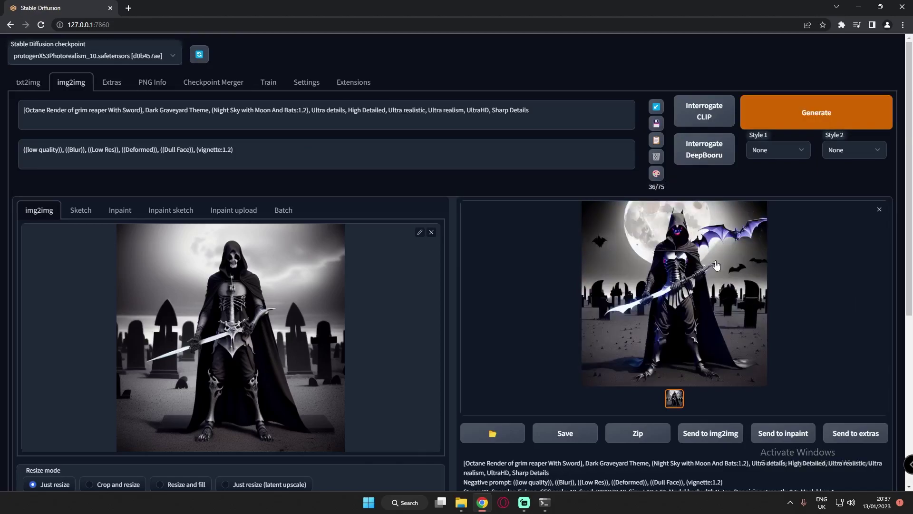
- Reduce the denoising strength to 0.5 and generate a new image
scroll(661, 304, "down", 3)
scroll(689, 276, "up", 3)
scroll(641, 273, "down", 5)
scroll(395, 371, "down", 1)
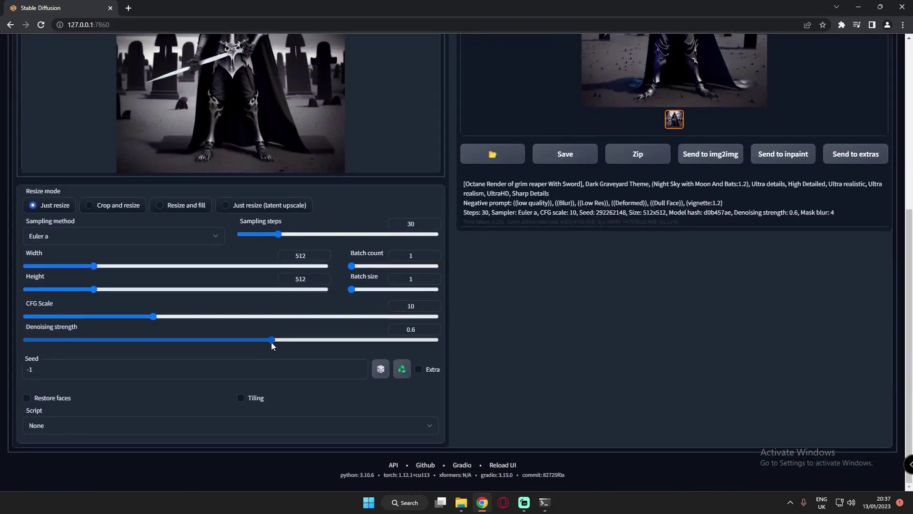
left_click_drag(272, 341, 230, 340)
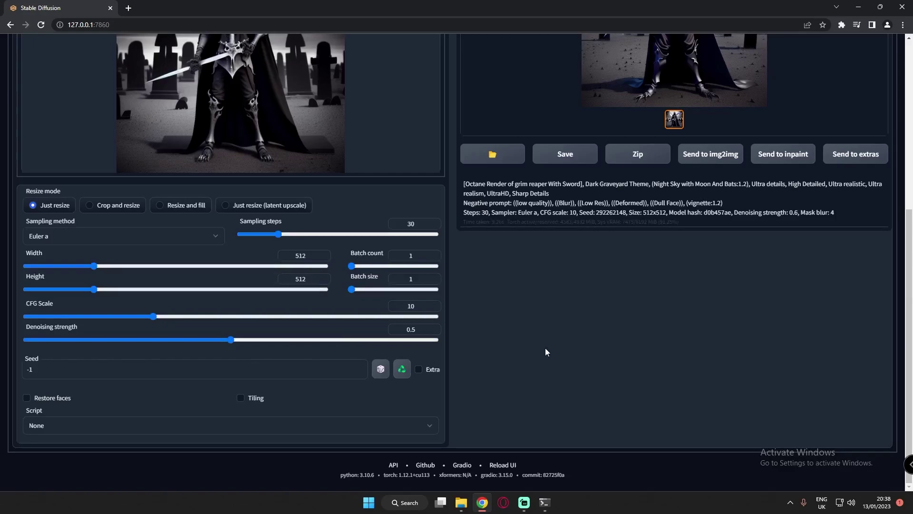
scroll(544, 347, "up", 5)
left_click(785, 122)
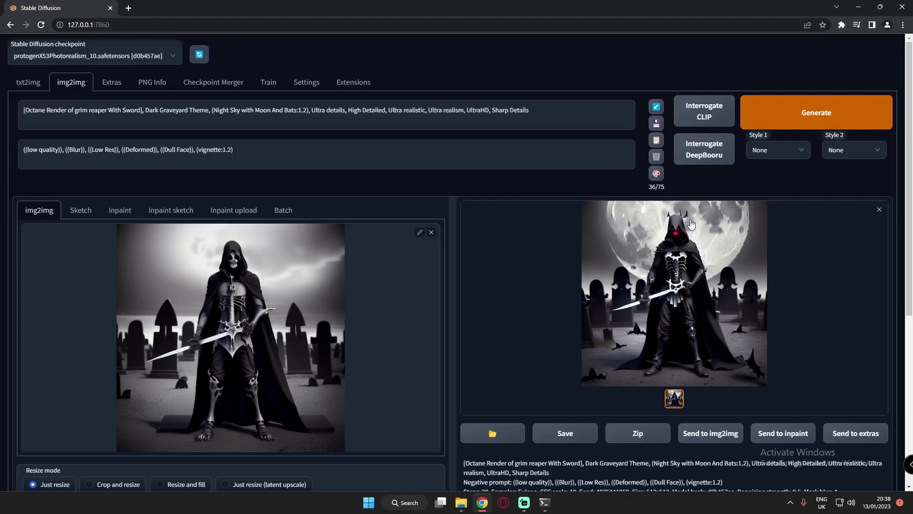
- Add "Halloween Pumpkins On Ground" with a weight of 1.3 after the night sky phrase and generate the image
left_click(310, 110)
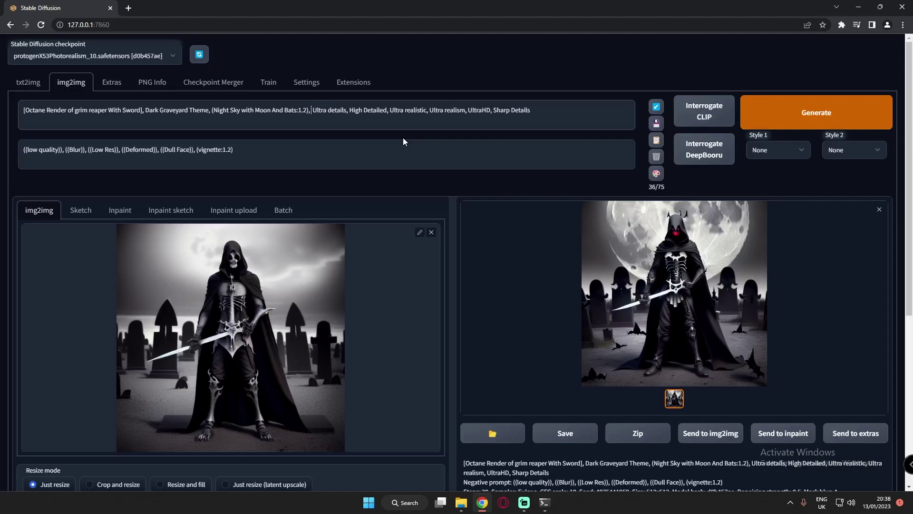
type("Halloween Pumpkins On Ground")
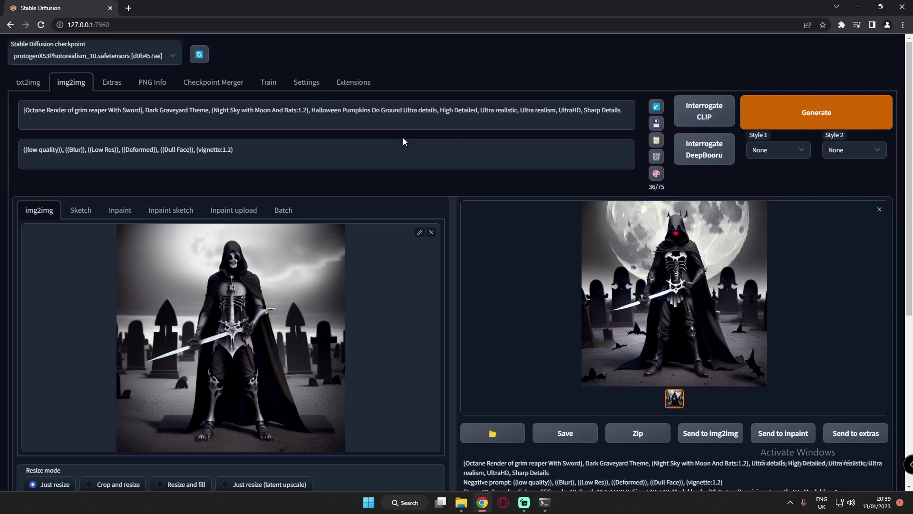
left_click_drag(311, 110, 402, 115)
key("ctrl+Up")
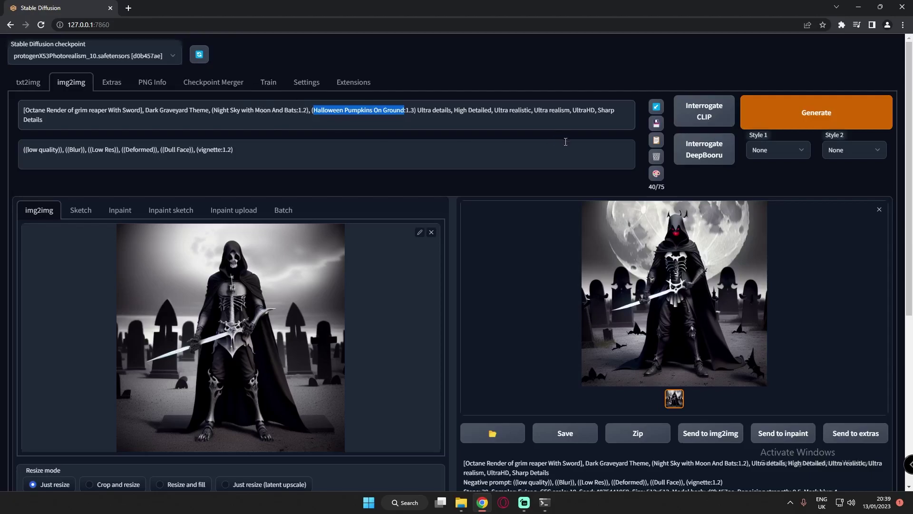
left_click(809, 113)
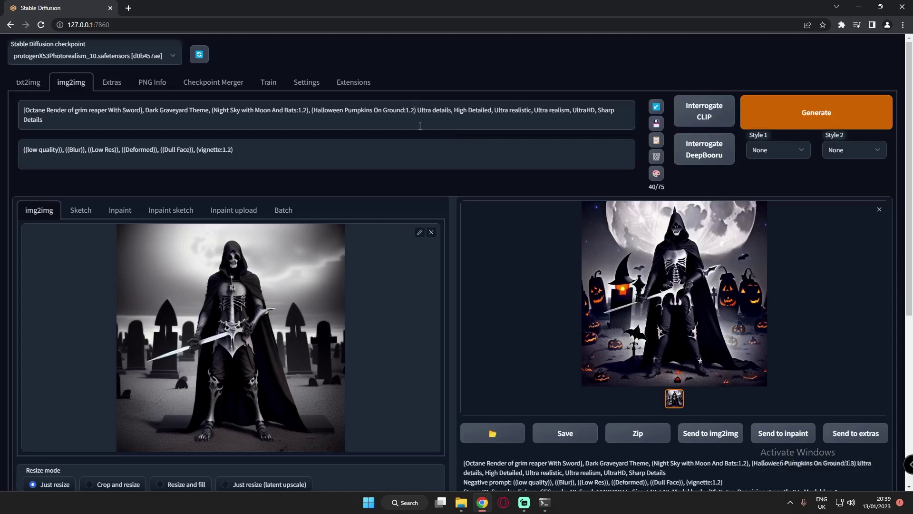
- Set the weight of "Night Sky with Moon And Bats" in the prompt to 1.0
left_click(307, 111)
key("BackSpace")
type("0")
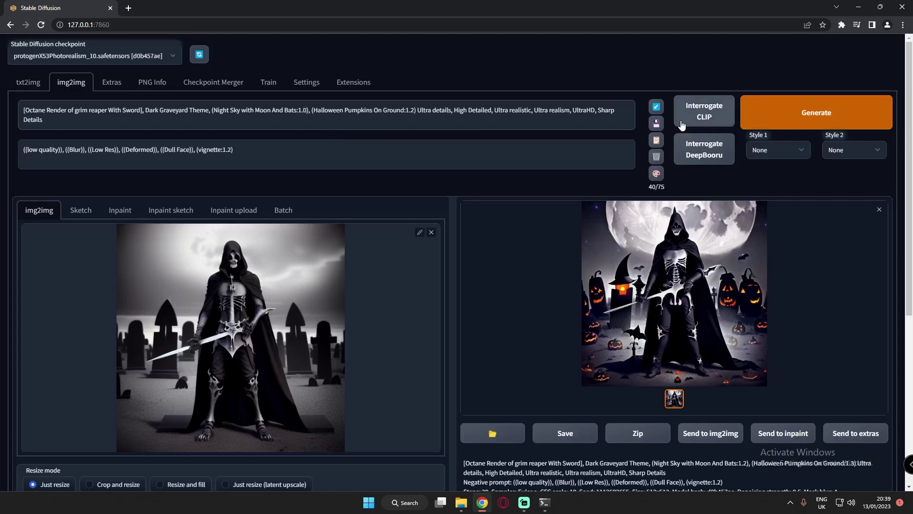
- Generate the image with the current prompt, view it enlarged and send it to img2img as the new source
left_click(821, 122)
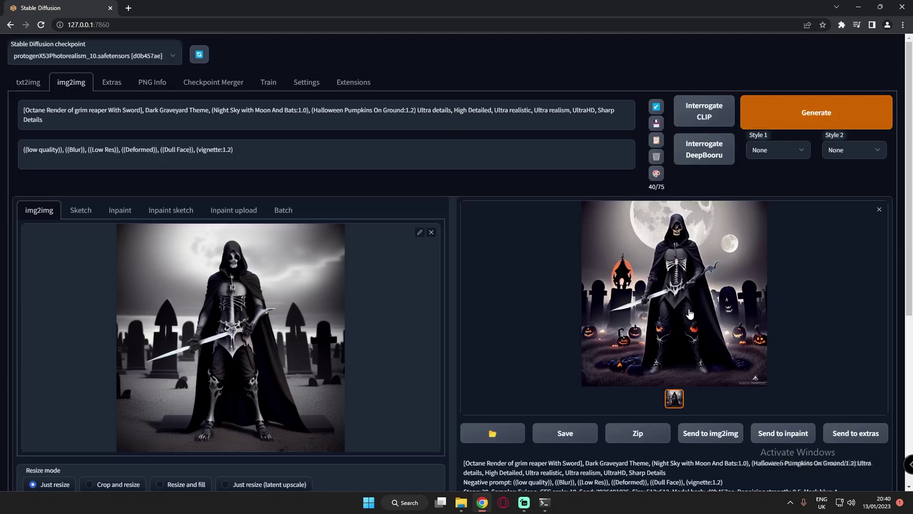
left_click(690, 313)
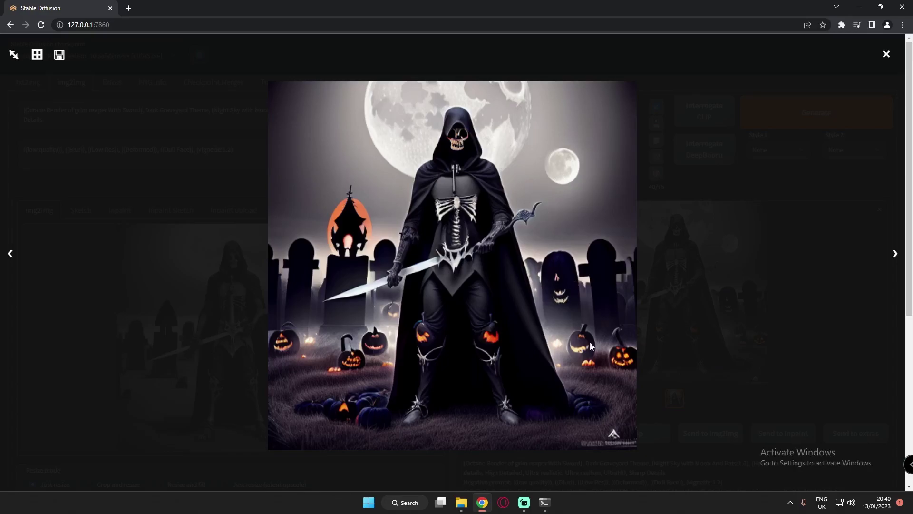
left_click(573, 357)
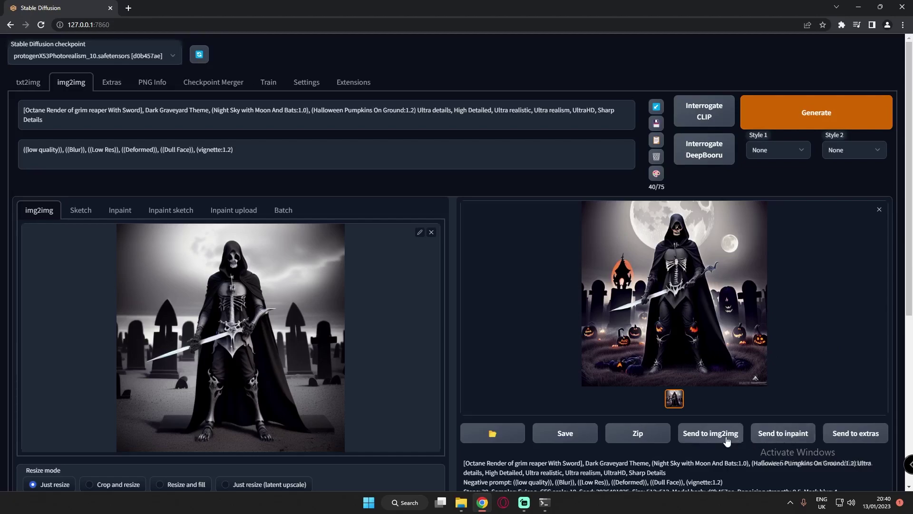
left_click(708, 440)
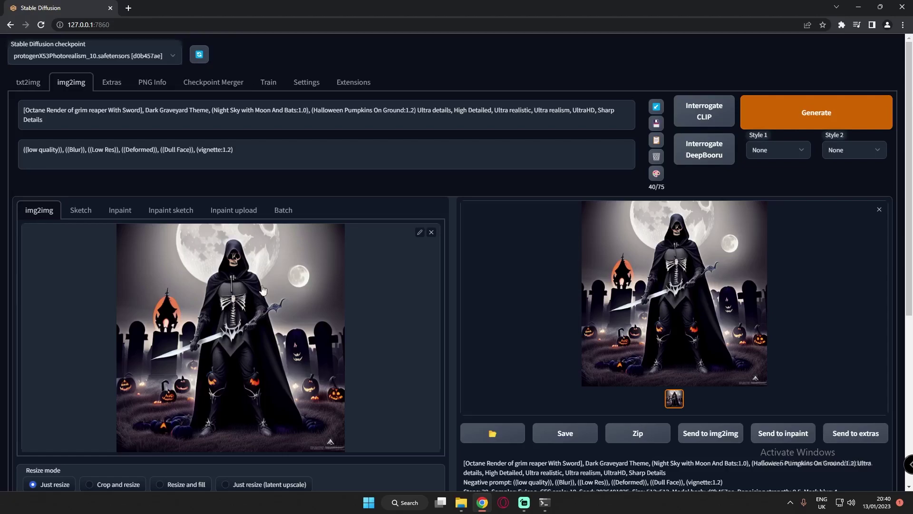
- Replace the weighted parentheses around "Halloween Pumpkins On Ground" with square brackets and add a comma after the phrase
left_click(312, 111)
key("BackSpace")
left_click(418, 111)
key("BackSpace")
key("BackSpace")
key("BackSpace")
key("BackSpace")
key("BackSpace")
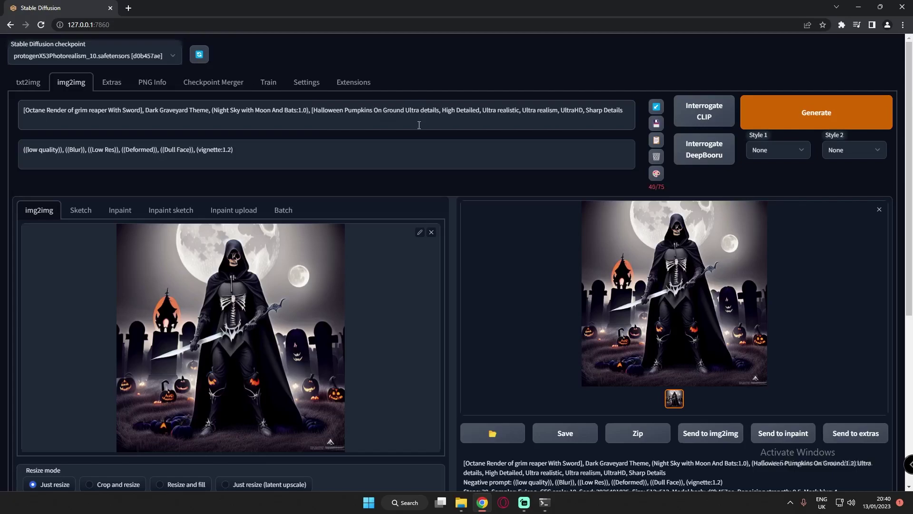
type("]")
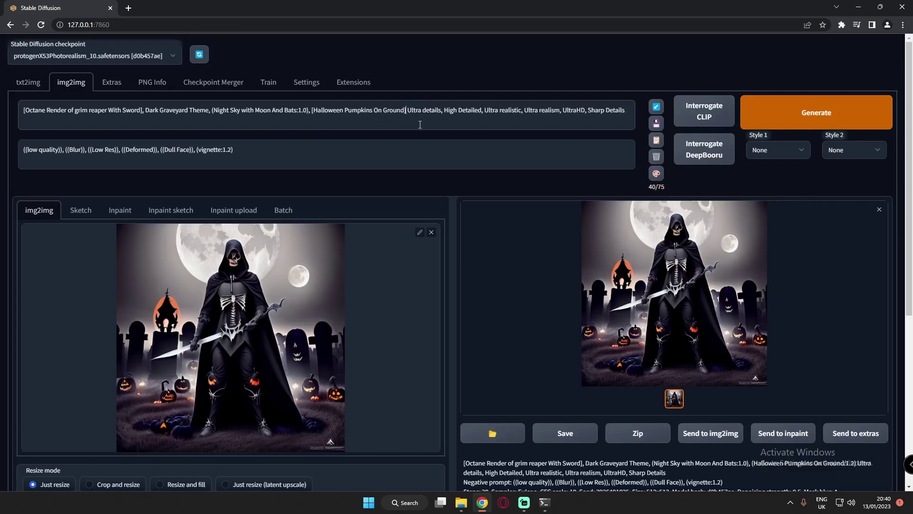
type(",")
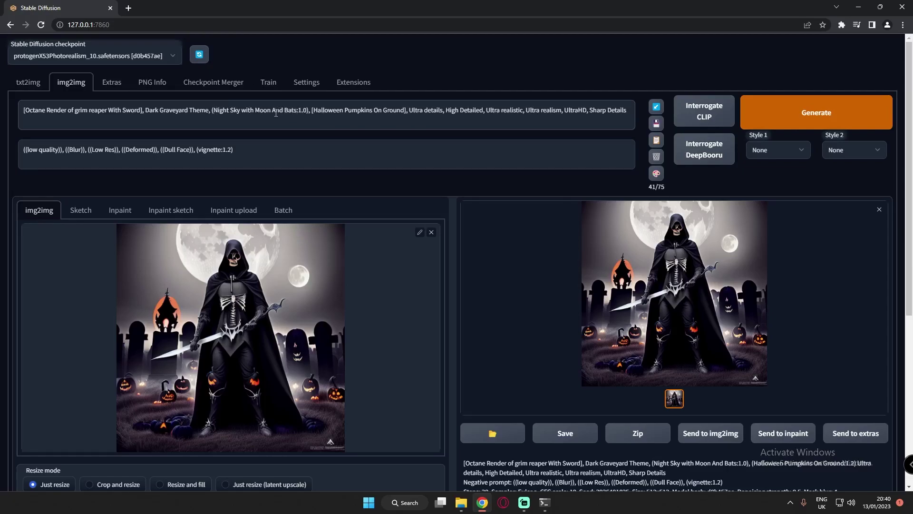
- Change the night sky phrase to "Night Sky with One Moon And Bats" with a weight of 1.1 and generate the image
type("One")
key("ctrl+Up")
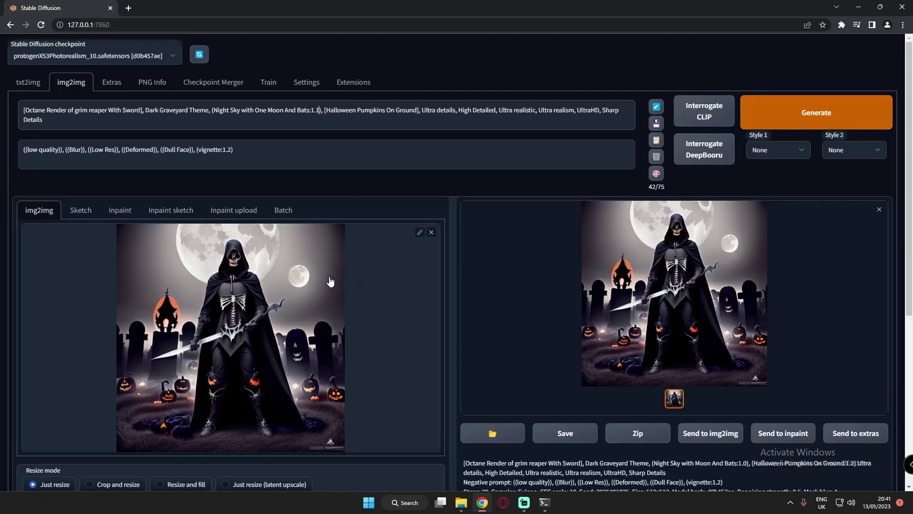
key("ctrl+Return")
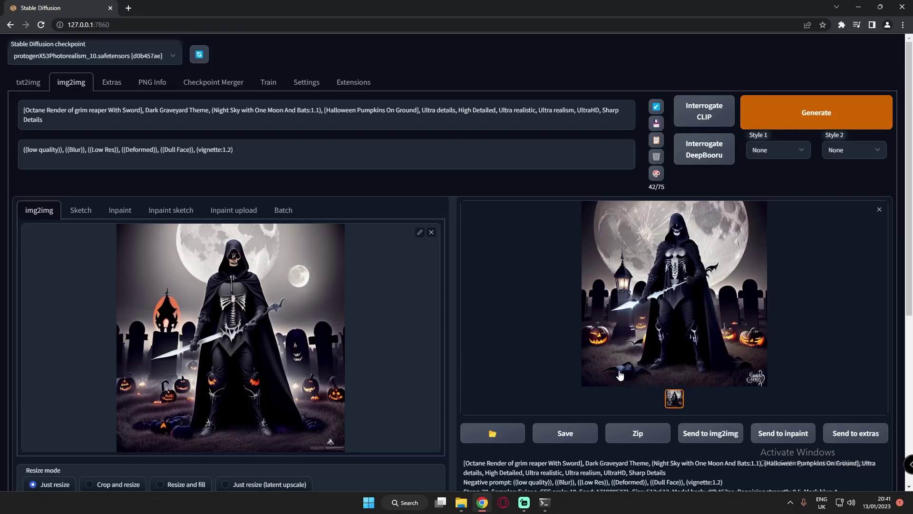
- Send the generated single-moon image to img2img as the new source and view it enlarged
left_click(698, 435)
left_click(644, 316)
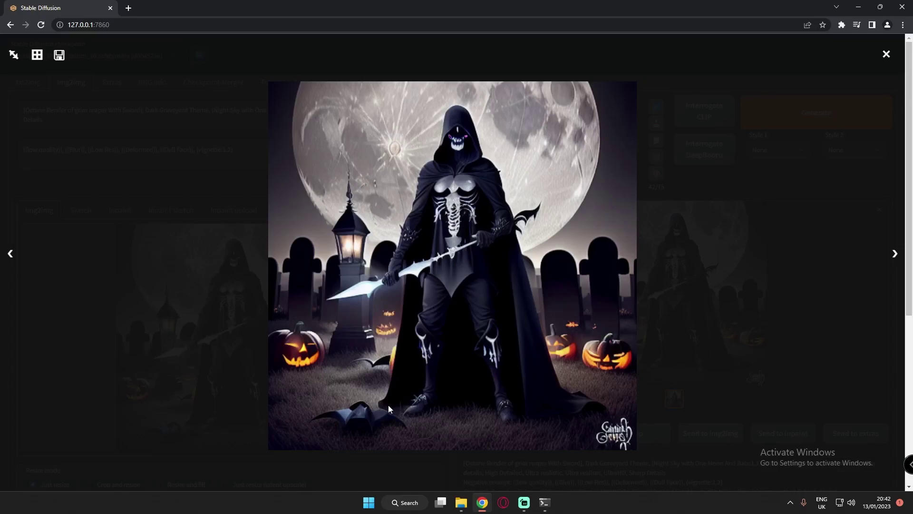
left_click(526, 220)
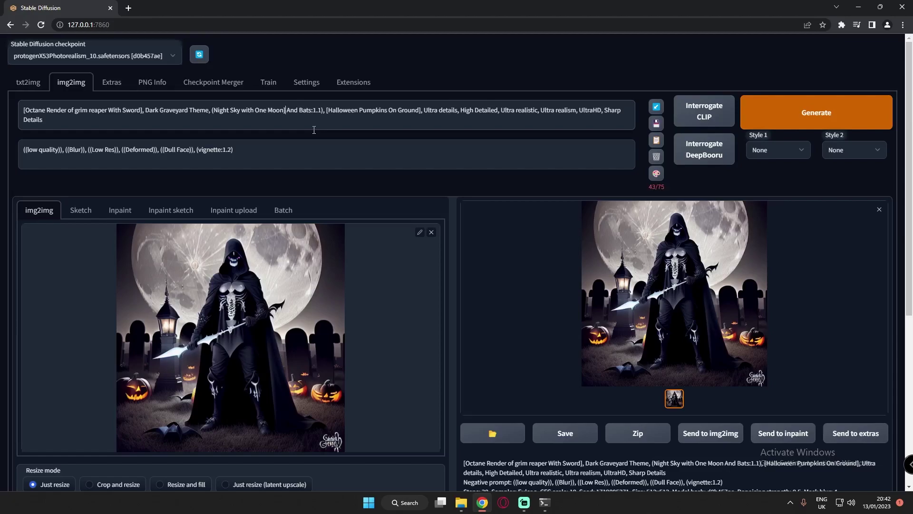
- Split the night sky phrase into "[Night Sky with One Moon]" and "(Flying Bats:1.1)"
type("]")
key("Delete")
key("Delete")
key("Delete")
key("Delete")
key("Delete")
key("Delete")
key("Delete")
key("Delete")
key("Delete")
key("Delete")
type("(F")
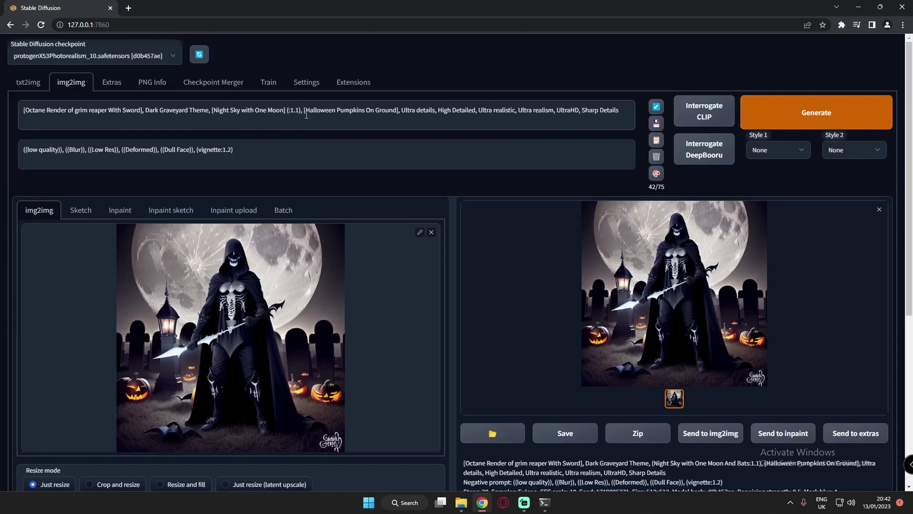
type("lying Bats:")
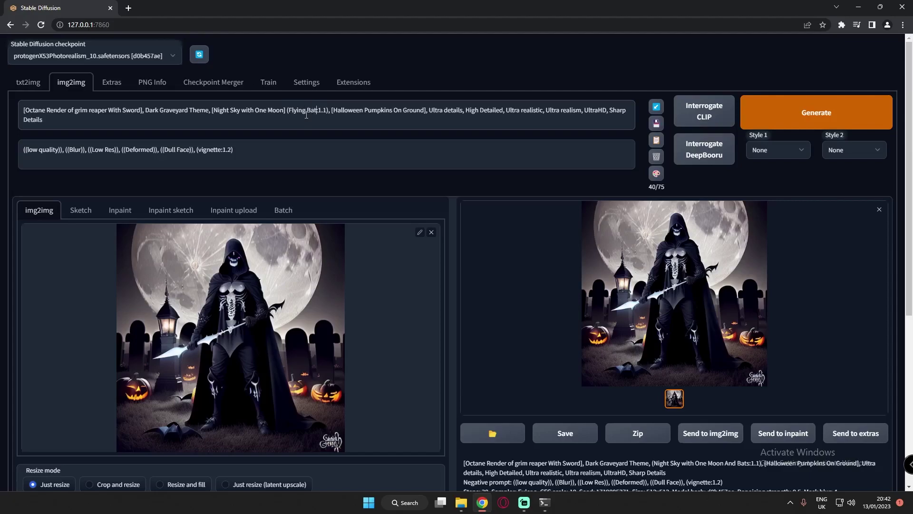
- Enclose "Night Sky with One Moon" in a second pair of square brackets, and generate and send the new image to img2img
left_click(286, 110)
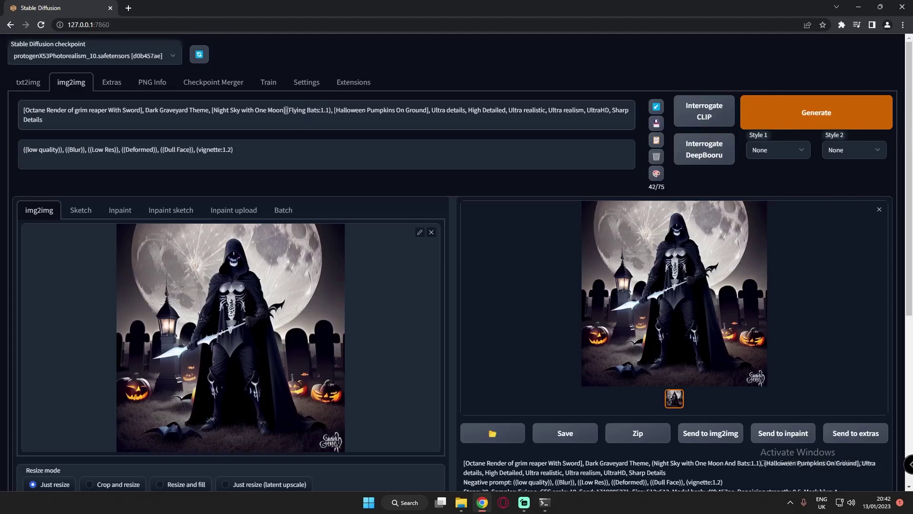
type("]")
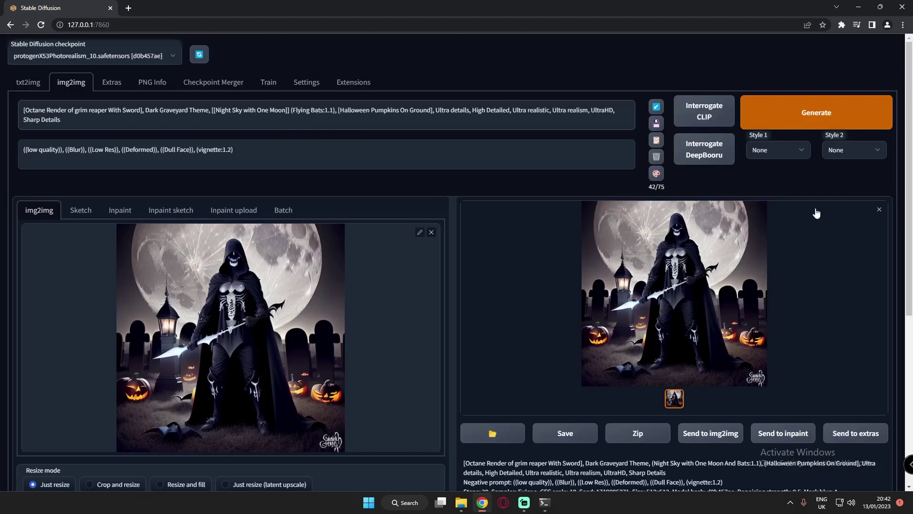
left_click(796, 118)
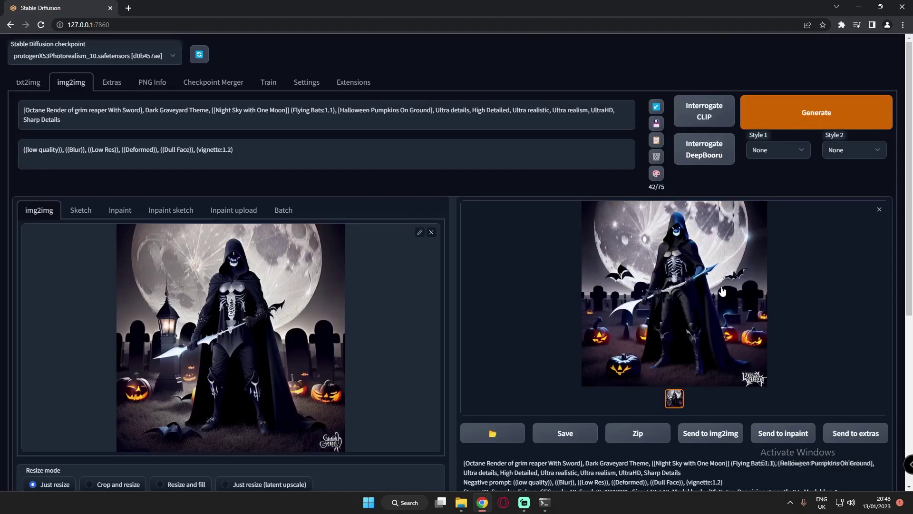
left_click(714, 436)
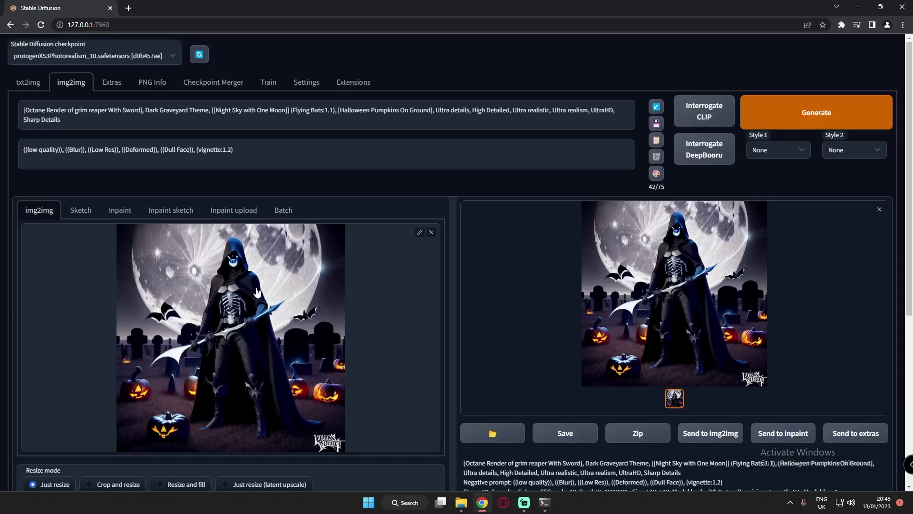
- Set the weight of "Flying Bats" to 1.3, and generate and send the new image to img2img
left_click(333, 110)
key("BackSpace")
type("3")
left_click(808, 120)
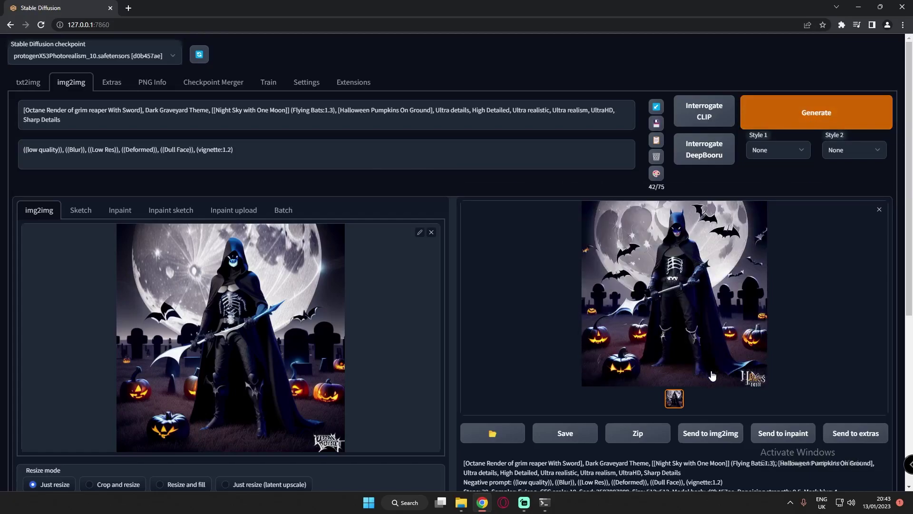
left_click(711, 433)
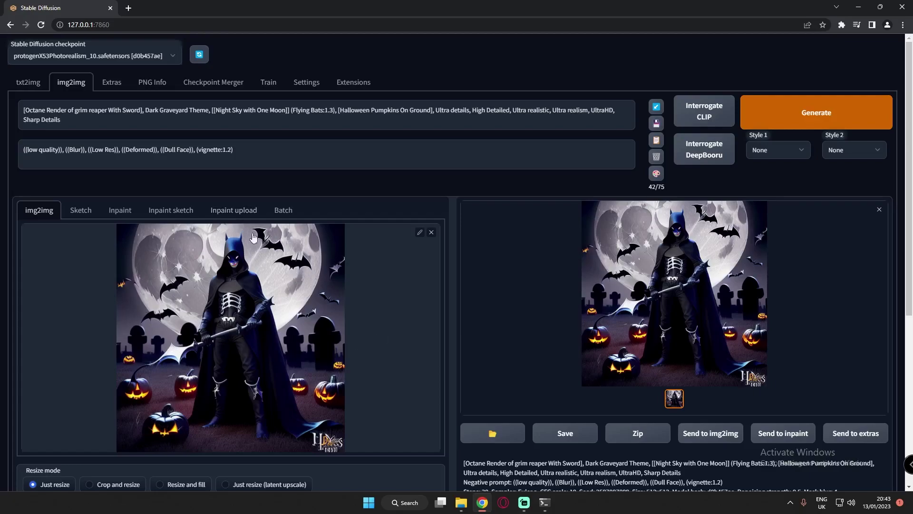
- Examine the latest generated reaper image enlarged, checking the moon, bats and pumpkins
scroll(334, 390, "down", 1)
left_click(325, 398)
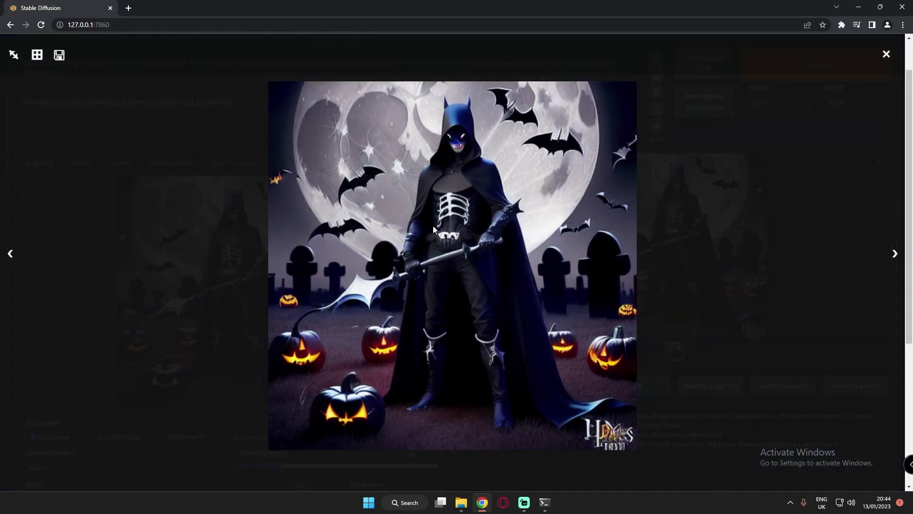
left_click(816, 265)
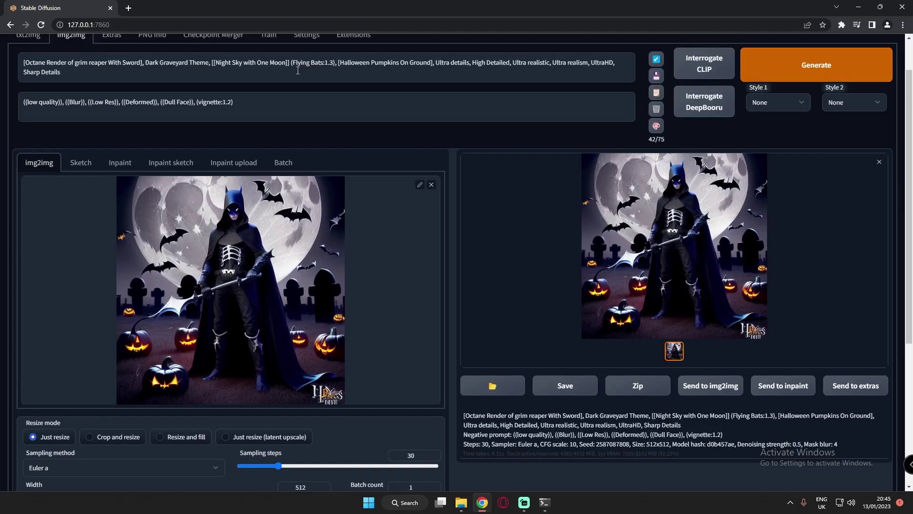
left_click(724, 272)
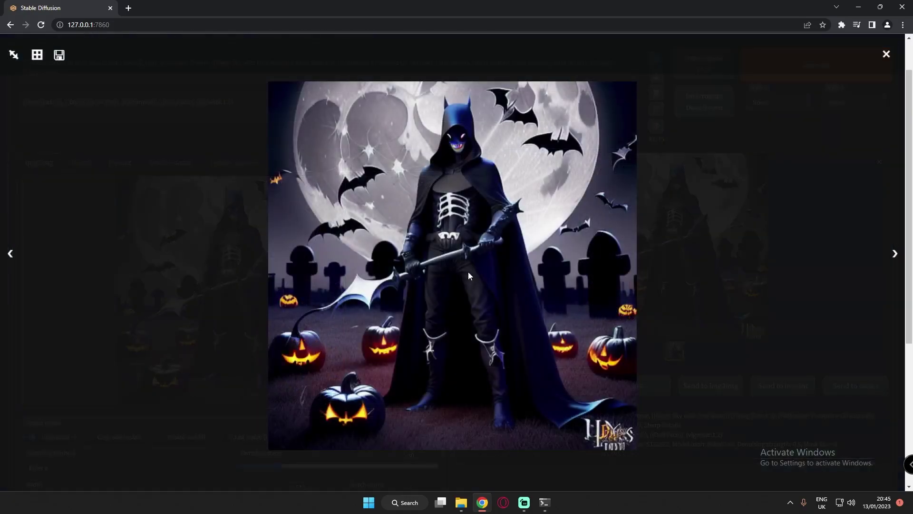